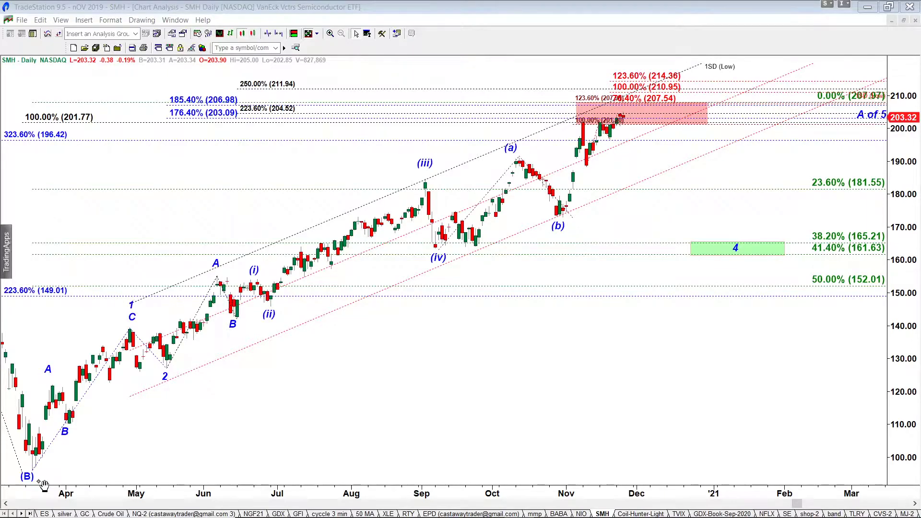
- Nudge the (B) wave label slightly to the right on the SMH chart
left_click_drag(40, 482, 47, 482)
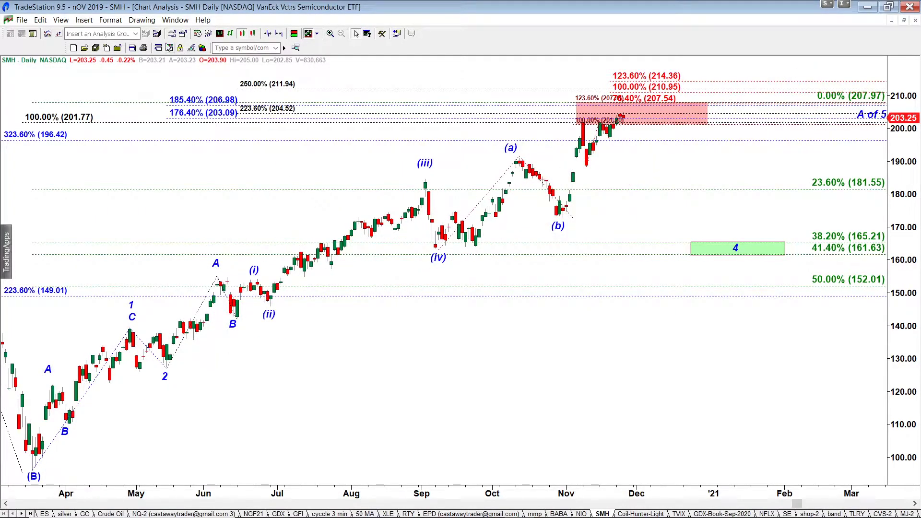
- Draw a regression channel from the May swing up to the June high
left_click(141, 20)
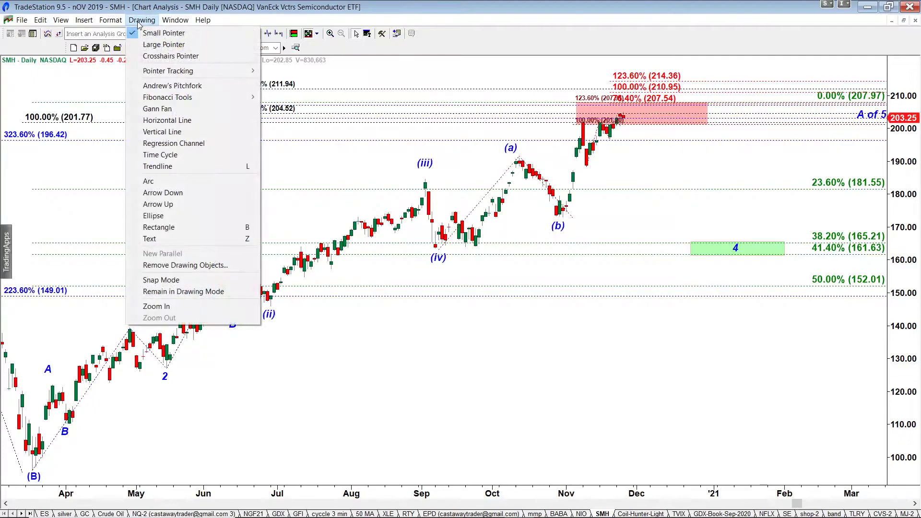
left_click(176, 144)
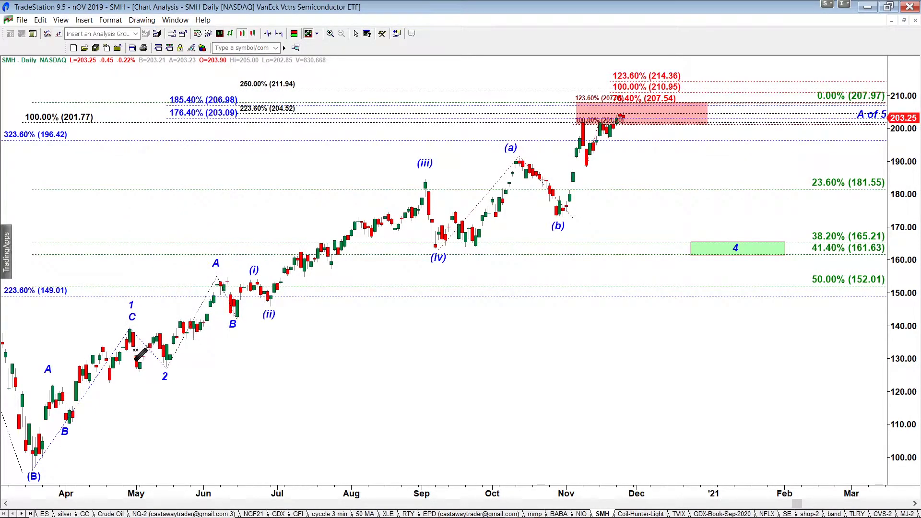
mouse_move(144, 351)
left_mouse_down()
mouse_move(355, 257)
mouse_move(460, 236)
mouse_move(532, 200)
mouse_move(546, 183)
left_mouse_up()
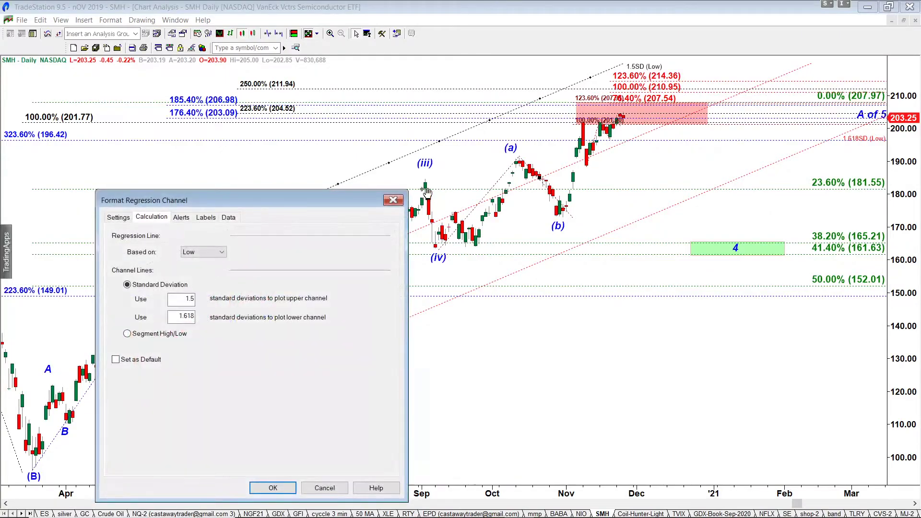
- Set the channel's upper and lower deviations to 0.85 standard deviations
key("BackSpace")
key("BackSpace")
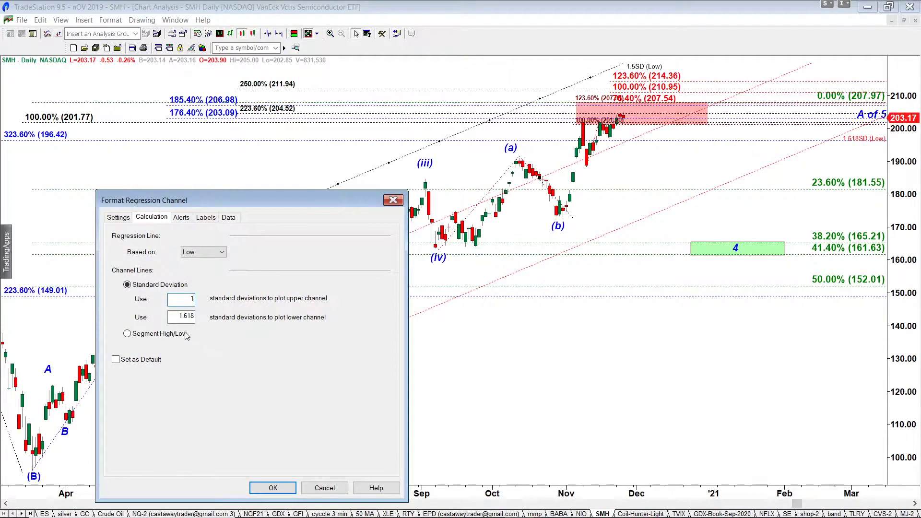
left_click_drag(173, 318, 250, 324)
type("1")
key("shift+Tab")
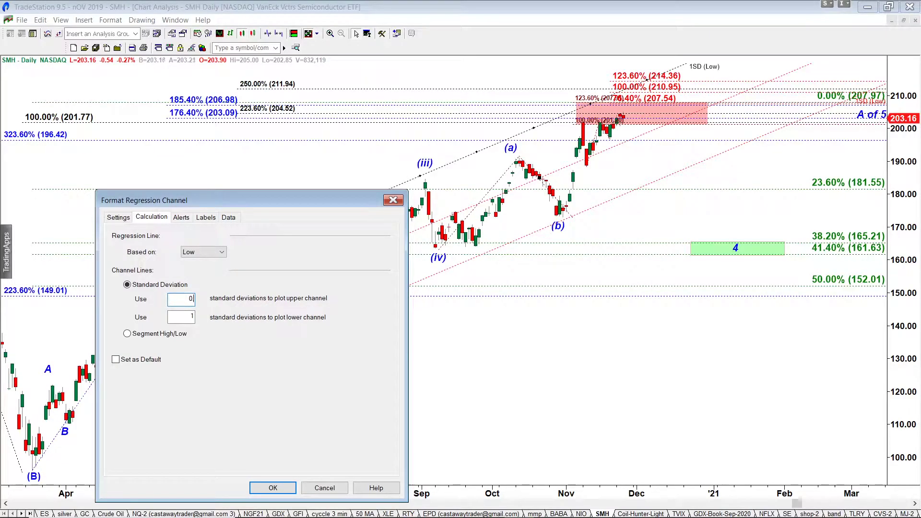
type("0.85")
key("Tab")
left_click(255, 493)
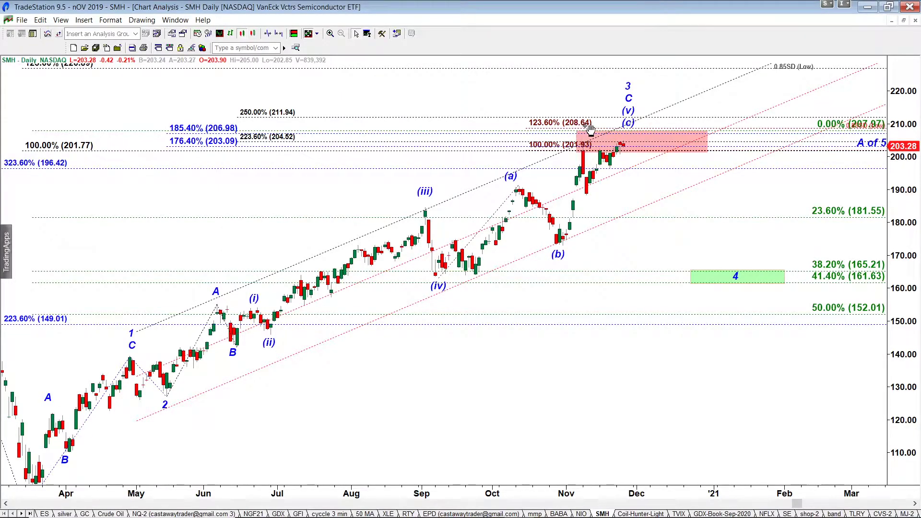
- Shift the chart so March comes into view
left_click_drag(600, 128, 404, 84)
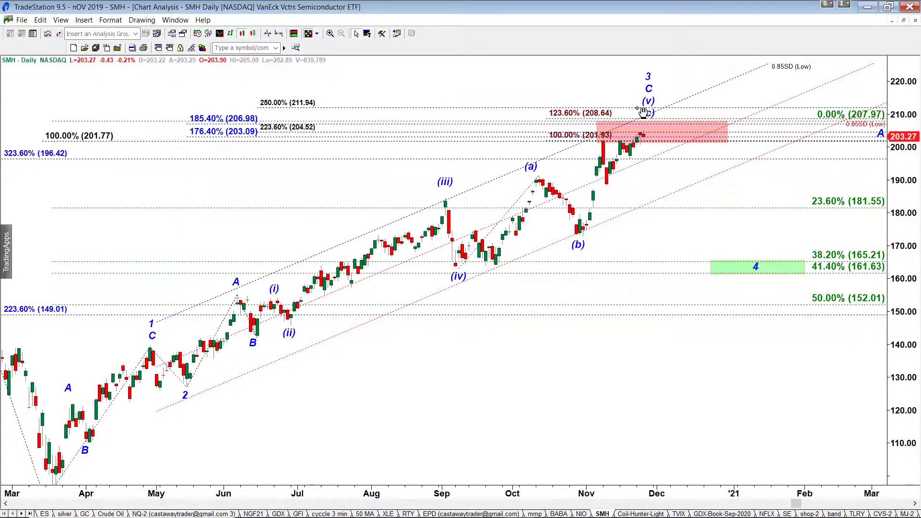
- Draw Fibonacci price extension lines from the B low to the (iii) peak and the (iv) low
left_click(142, 20)
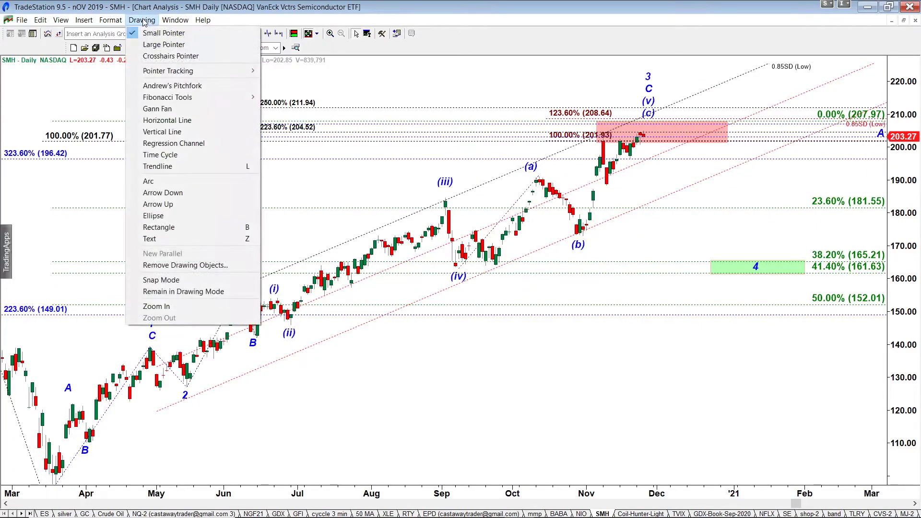
mouse_move(215, 97)
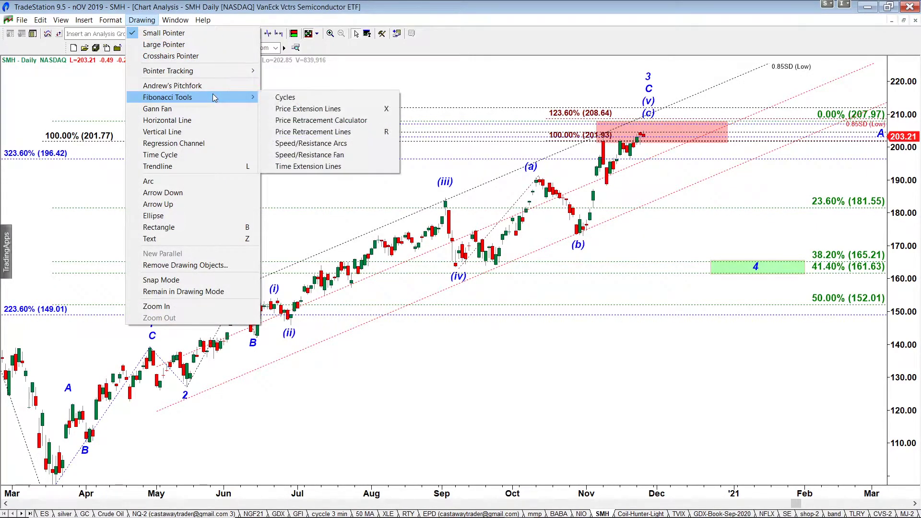
left_click(292, 109)
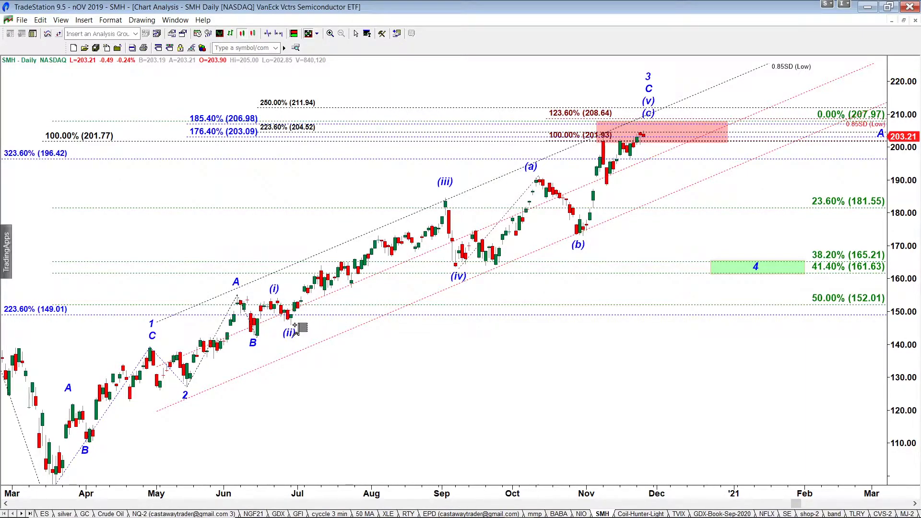
left_click(258, 344)
left_click(445, 200)
left_click(454, 266)
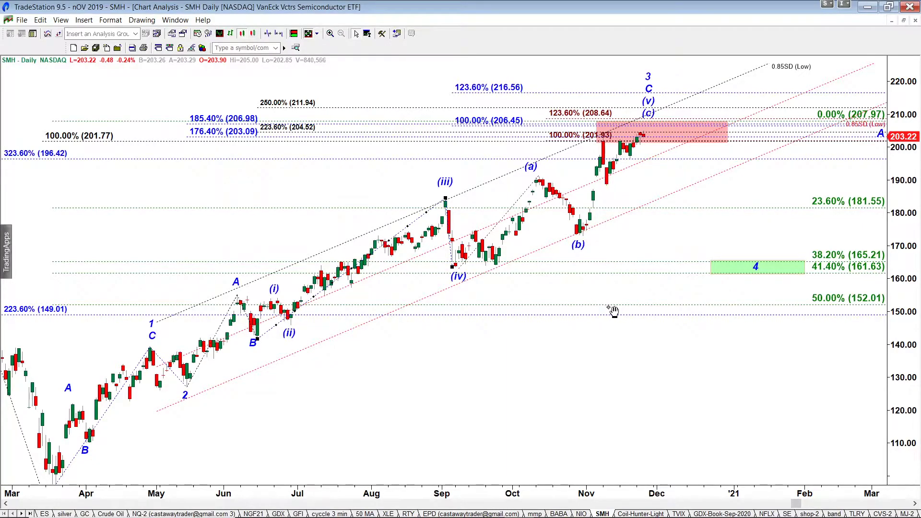
scroll(609, 310, "down", 1)
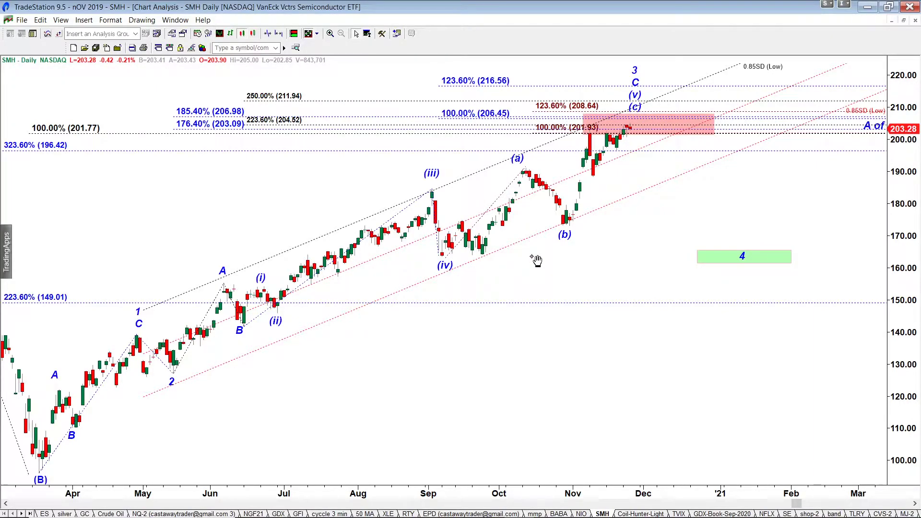
key("ctrl+r")
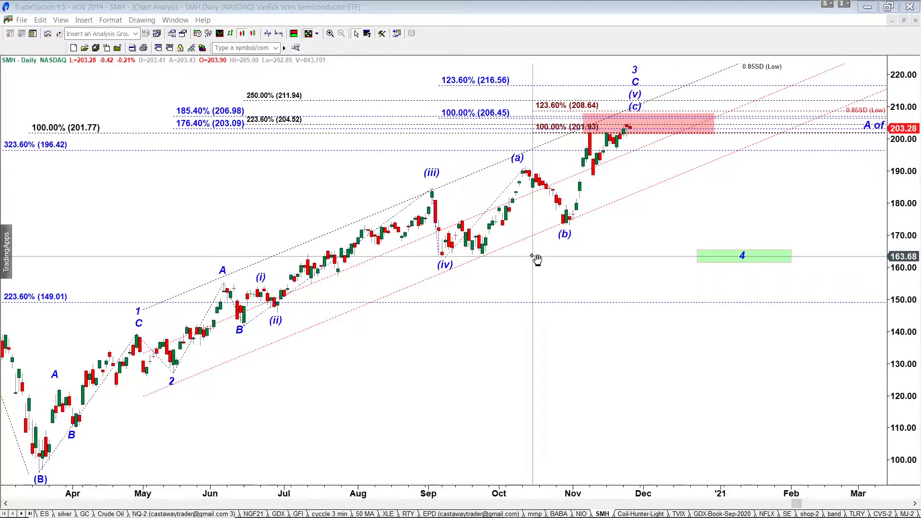
key("ctrl+r")
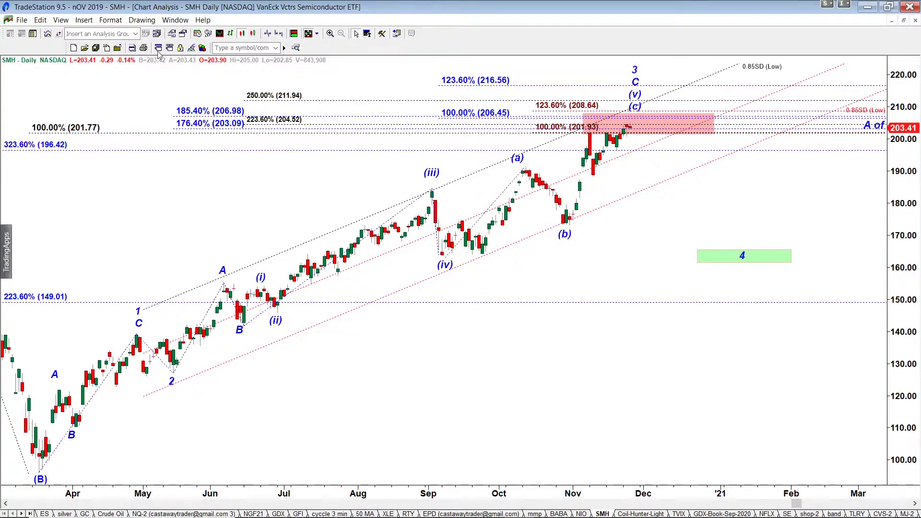
left_click(142, 20)
left_click(146, 23)
left_click(175, 20)
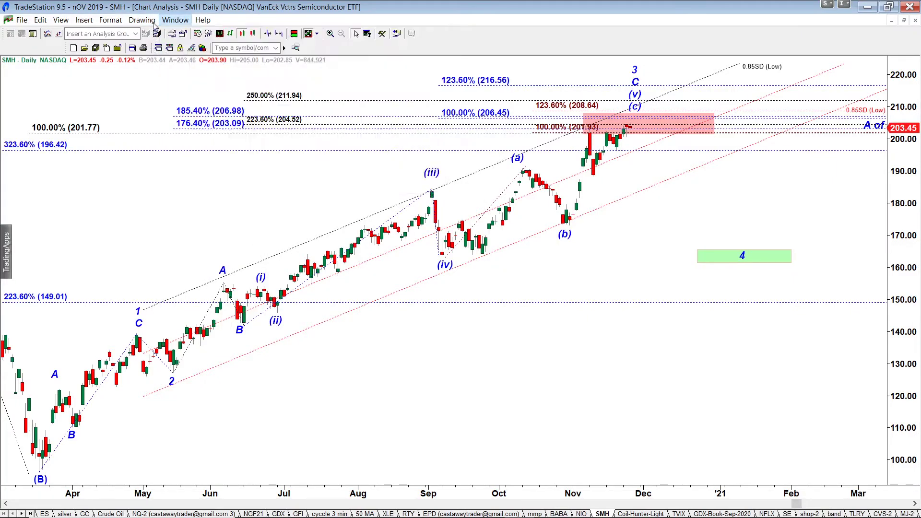
- Draw Fibonacci price retracement lines from the (B) low up to the recent high
mouse_move(142, 21)
mouse_move(200, 97)
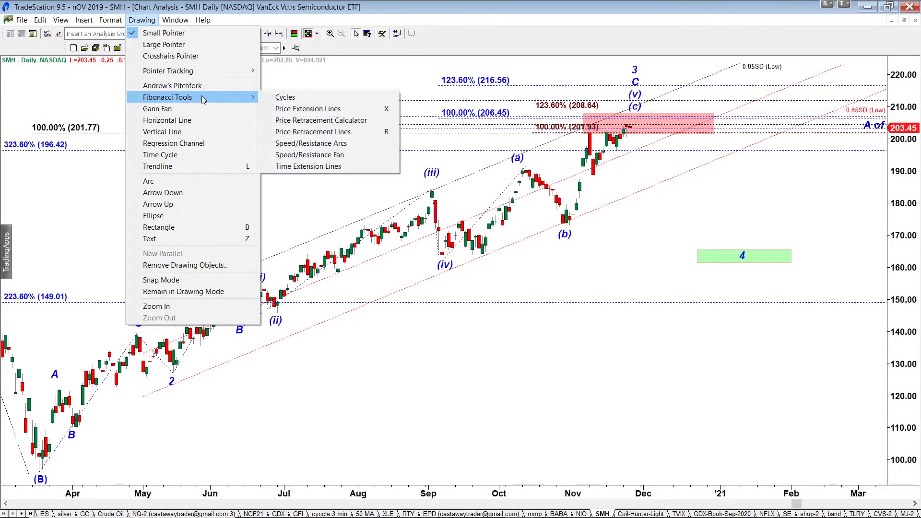
left_click(319, 134)
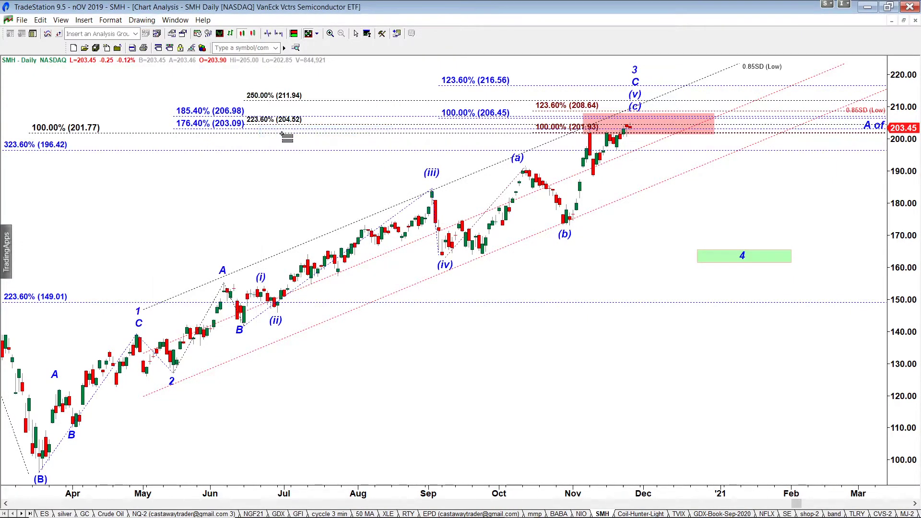
left_click(40, 474)
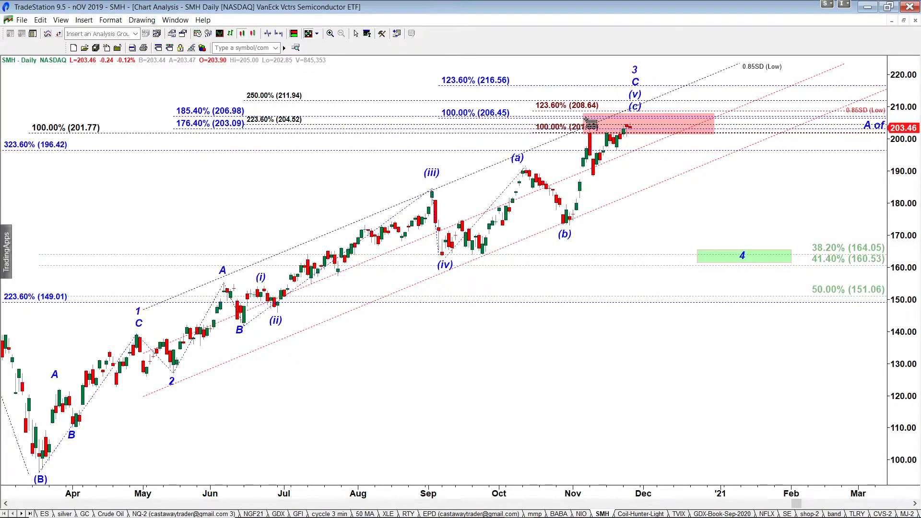
left_click(590, 122)
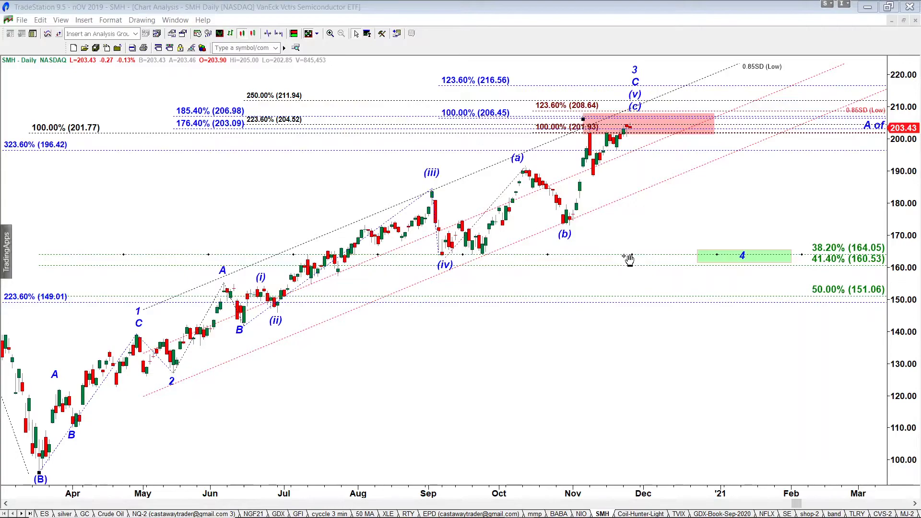
- Finish the Fibonacci retracement drawing and deselect it, revealing the 0.00% (206.09) level
left_click(489, 481)
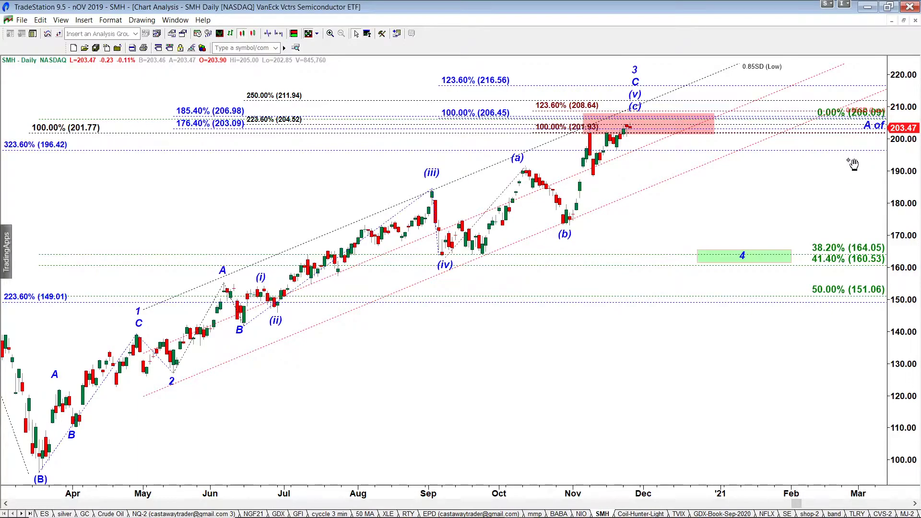
- Shift the green wave-4 box one bar later and extend its bottom to about 159.80
scroll(769, 189, "down", 3)
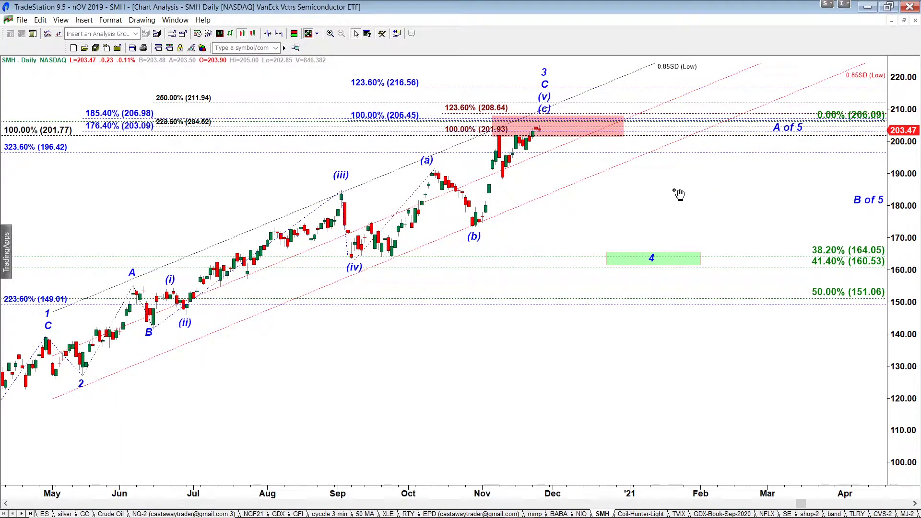
scroll(729, 184, "up", 3)
scroll(751, 178, "up", 1)
scroll(730, 179, "down", 3)
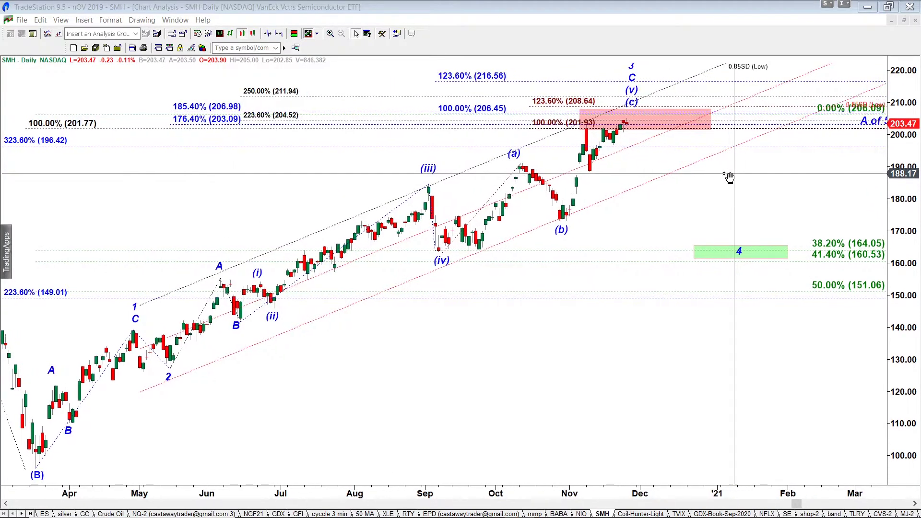
scroll(715, 179, "up", 1)
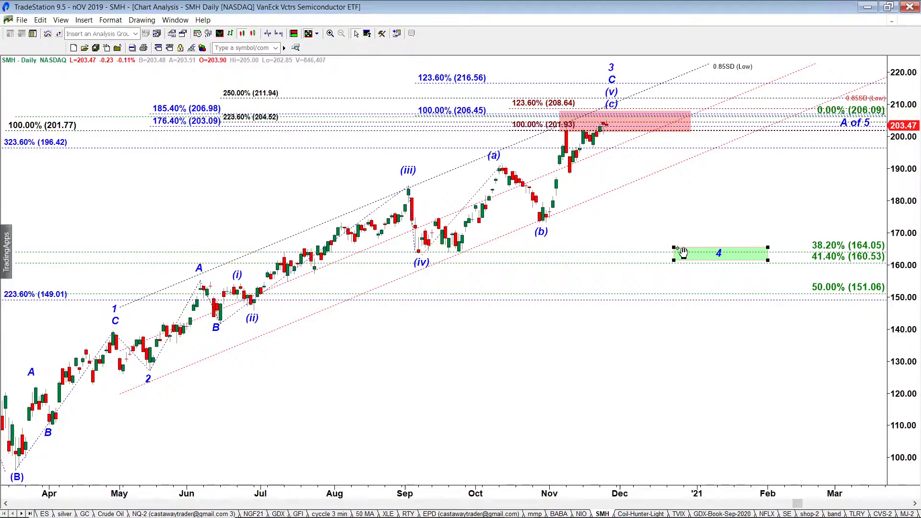
mouse_move(680, 252)
left_click_drag(681, 253, 683, 258)
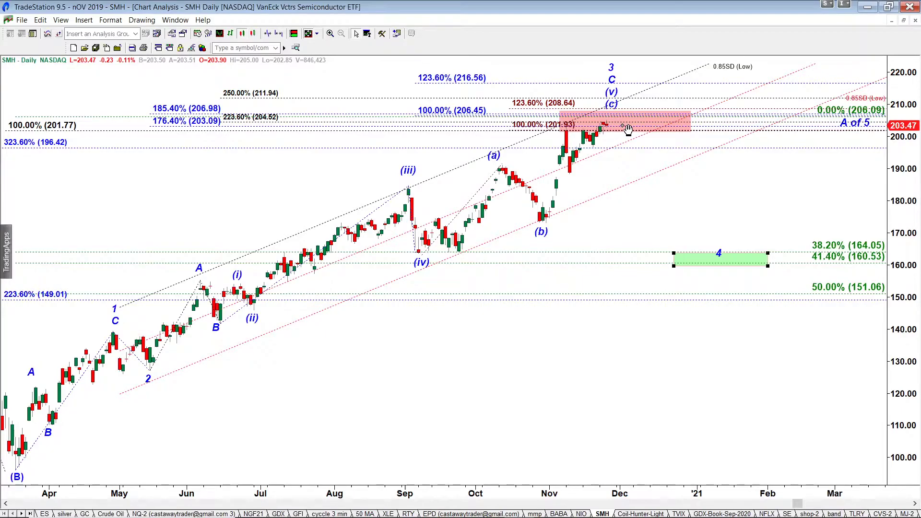
left_click_drag(777, 269, 770, 269)
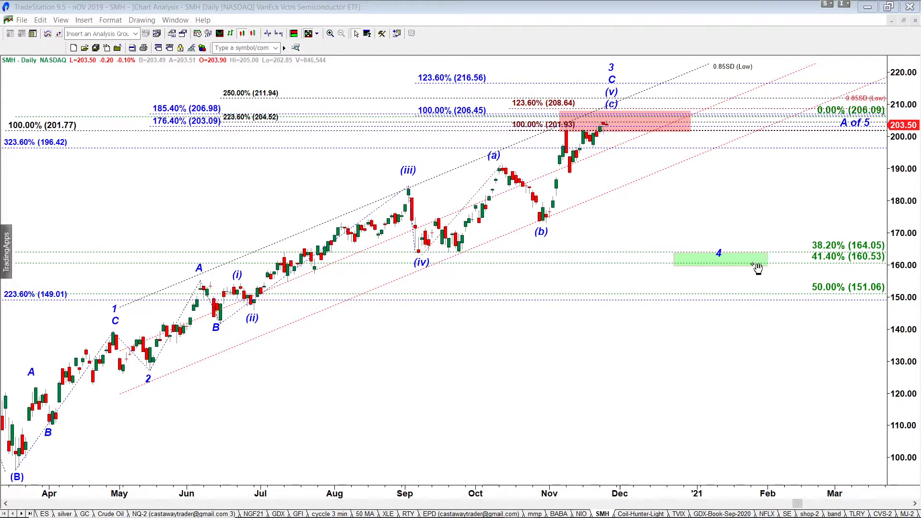
- Select the 4 label on the green box and draw a red horizontal line at 191.01
left_click(725, 265)
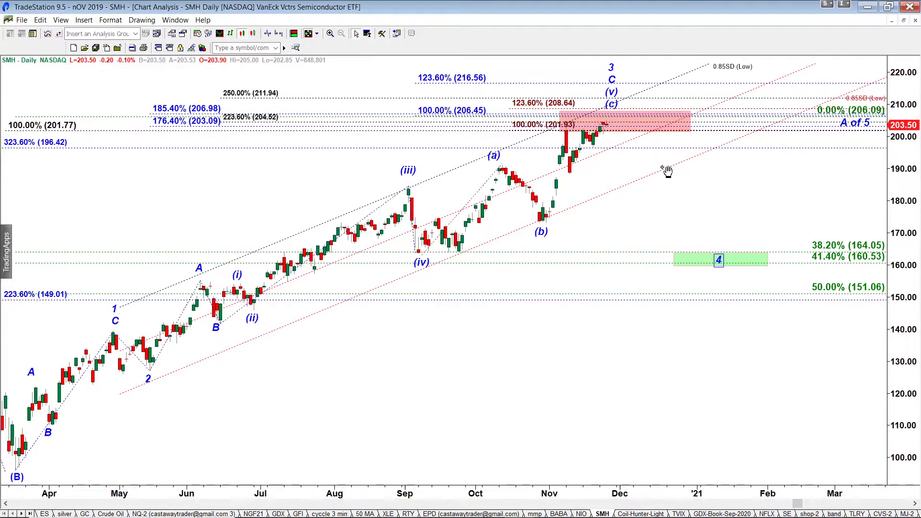
left_click(787, 168)
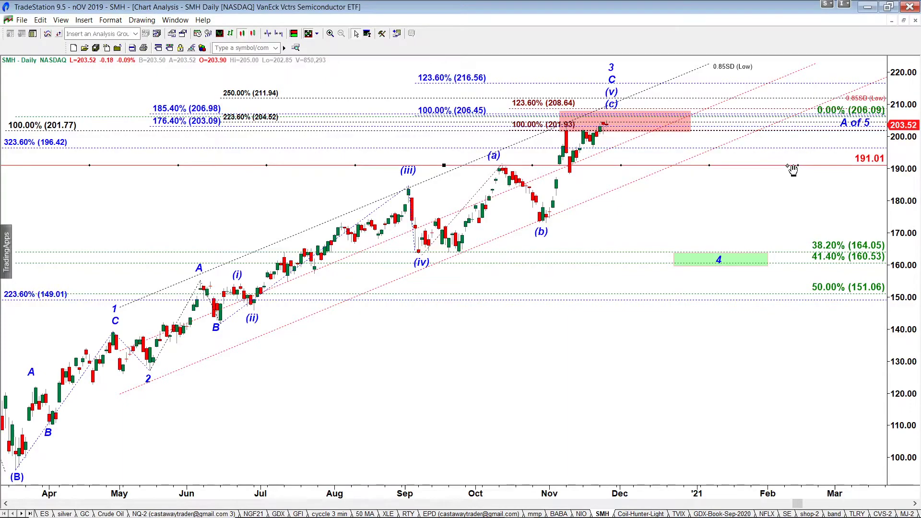